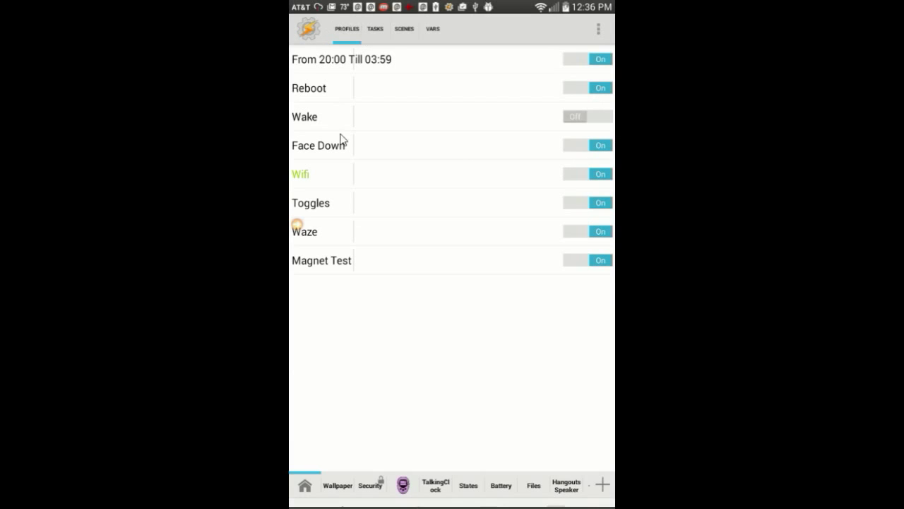
# Create a new profile named 'Reboot' and confirm the name.
pyautogui.click(600, 485)
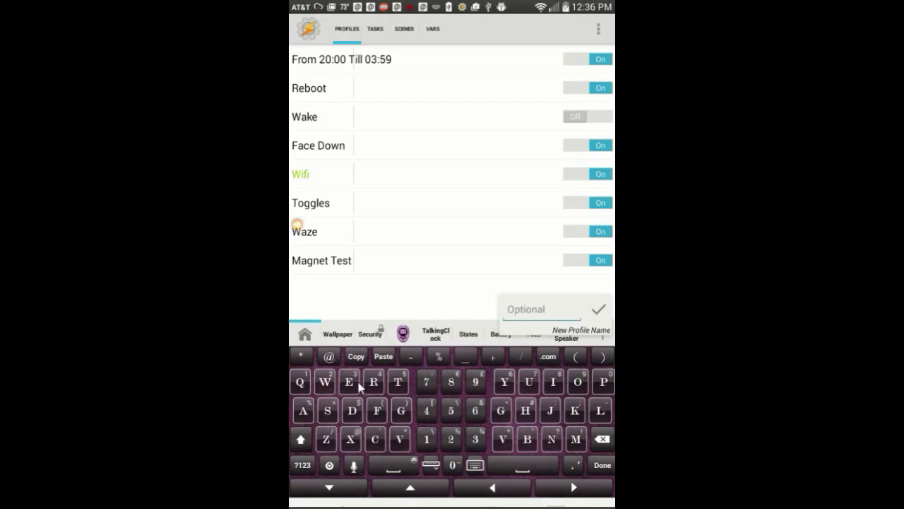
pyautogui.write('Re')
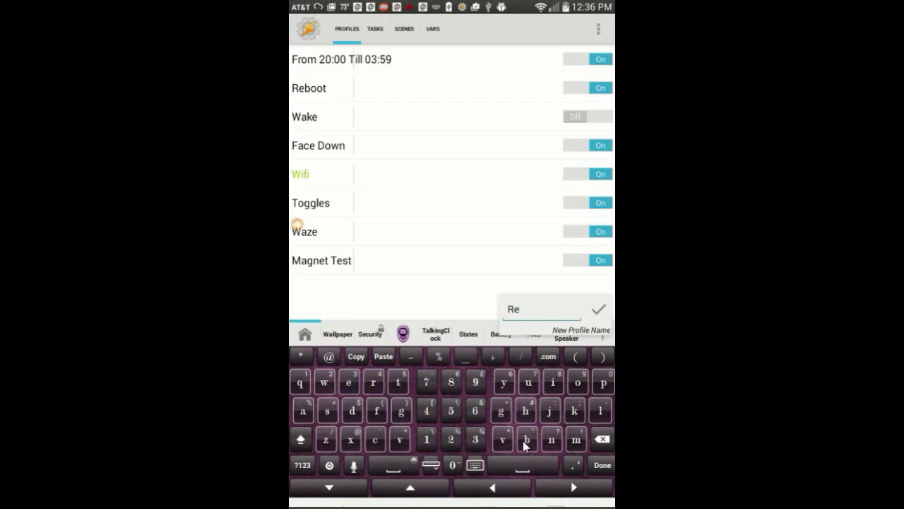
pyautogui.write('boot')
pyautogui.click(598, 308)
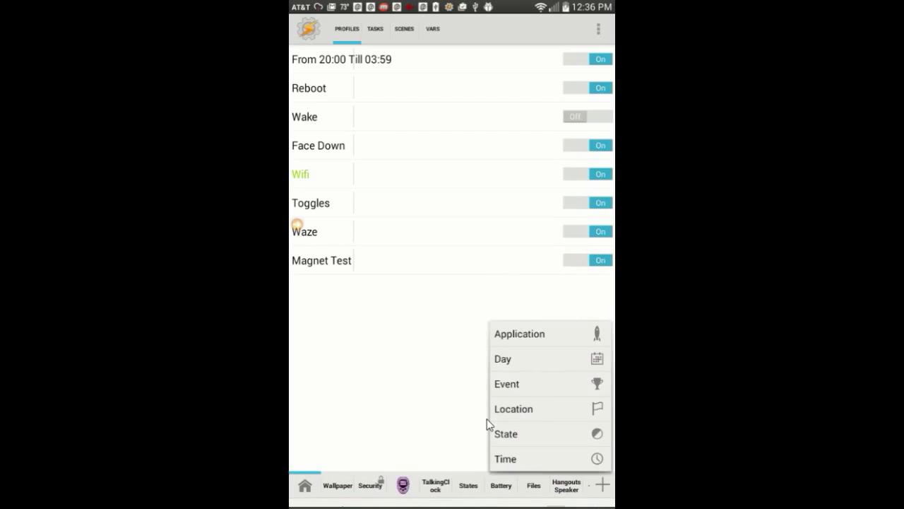
# Add a Day context in Month Day mode with only the odd days of the month selected.
pyautogui.click(509, 358)
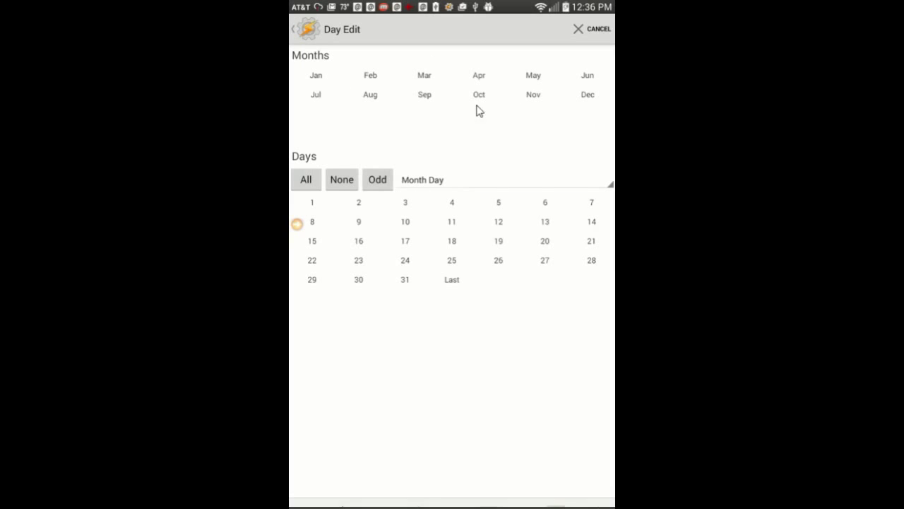
pyautogui.click(378, 184)
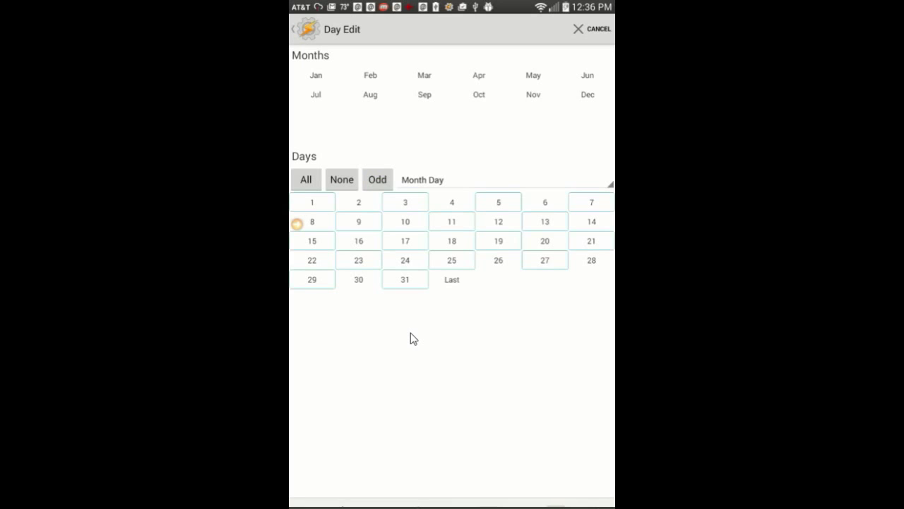
pyautogui.click(343, 181)
pyautogui.click(308, 180)
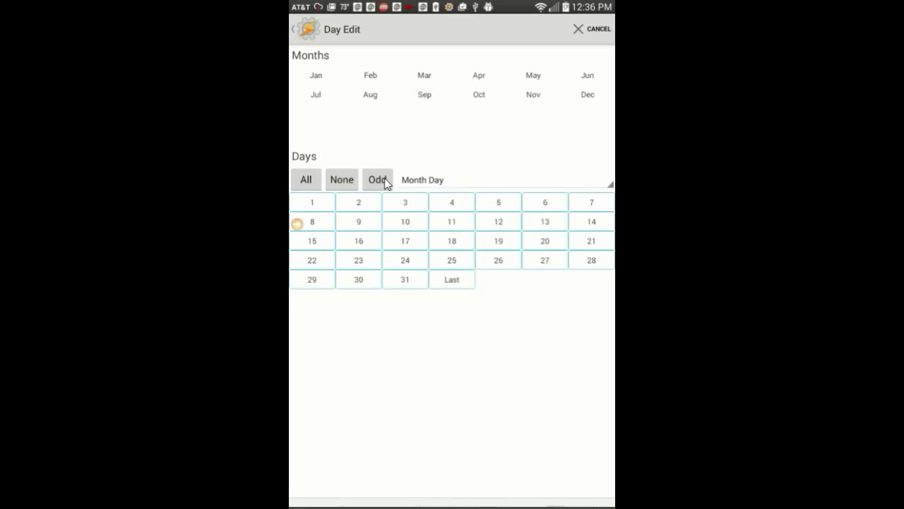
pyautogui.click(421, 181)
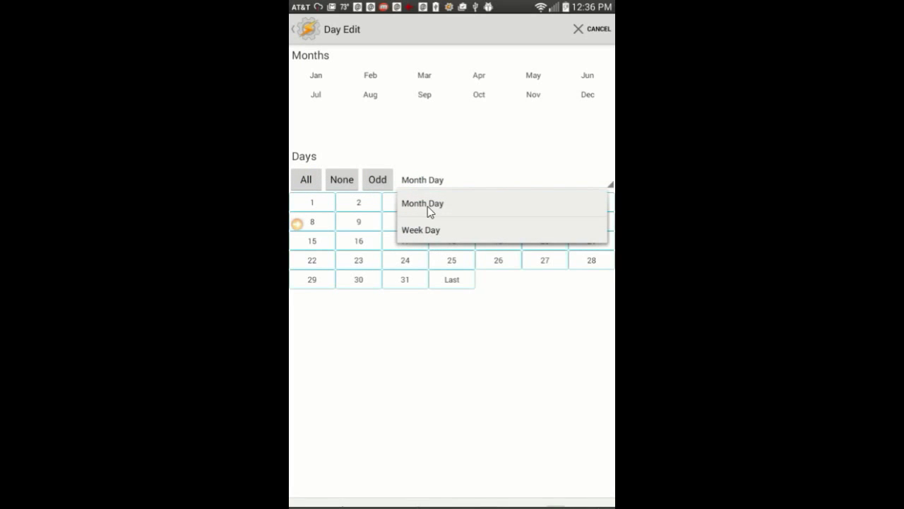
pyautogui.click(428, 230)
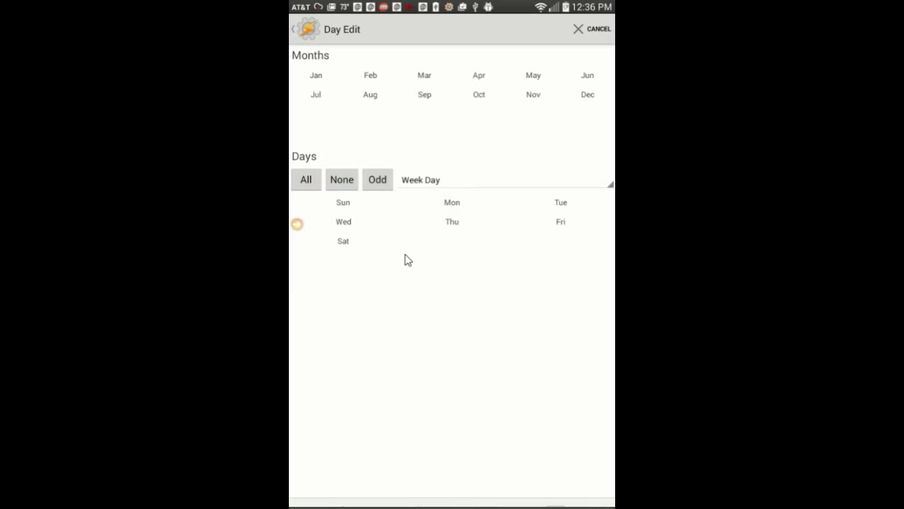
pyautogui.click(426, 181)
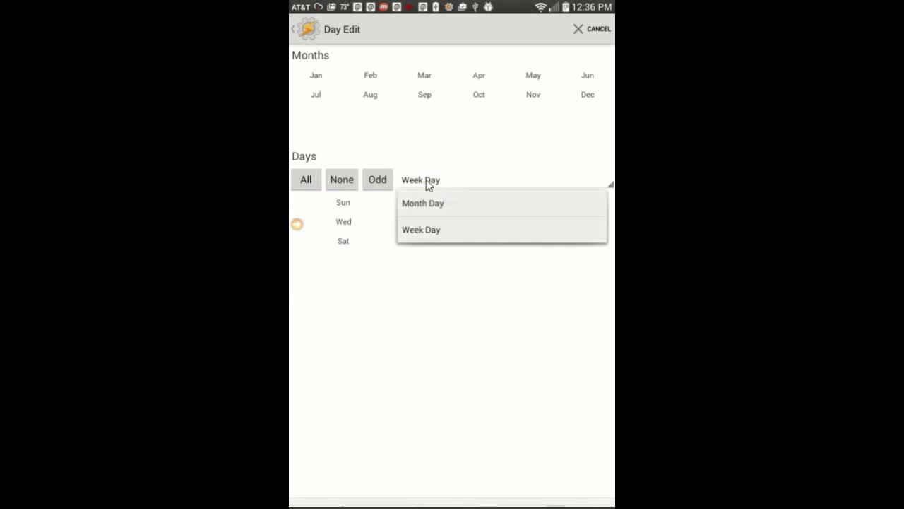
pyautogui.click(424, 203)
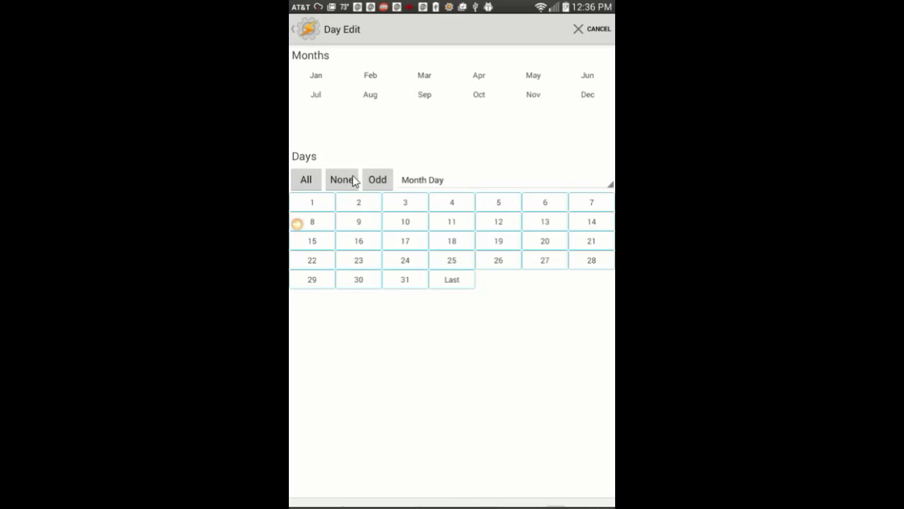
pyautogui.click(376, 180)
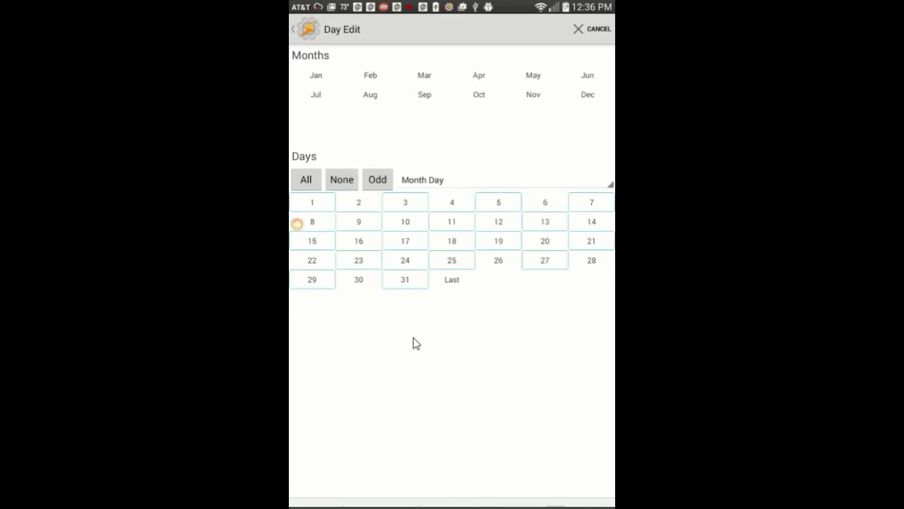
# Save the odd-day context and link the profile to a new task named 'Reboot1'.
pyautogui.click(299, 30)
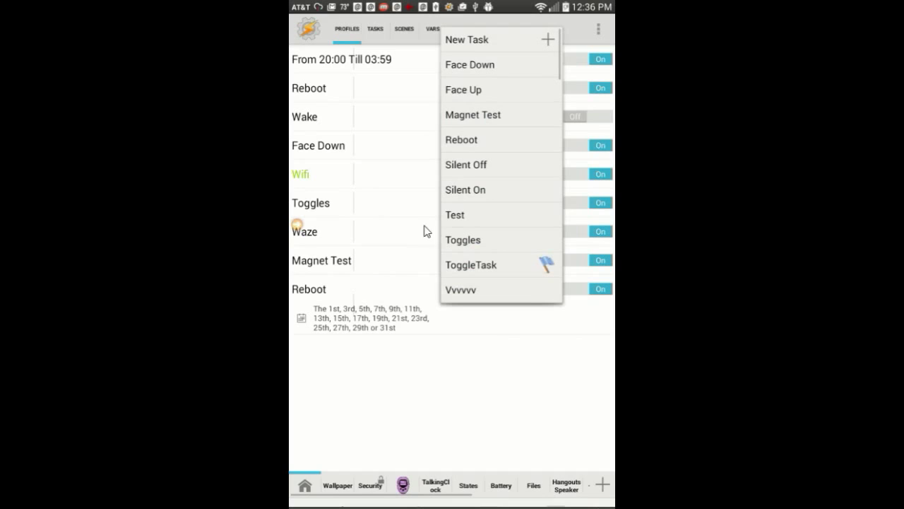
pyautogui.click(480, 41)
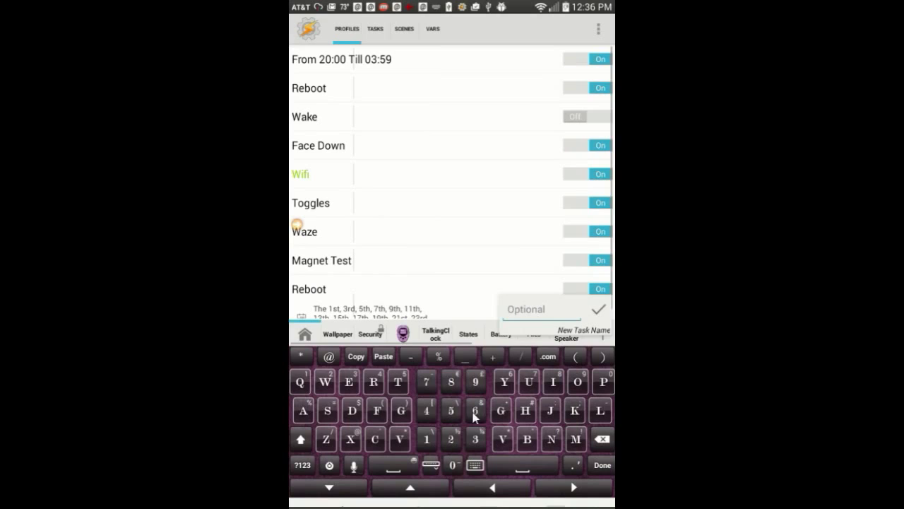
pyautogui.write('Re')
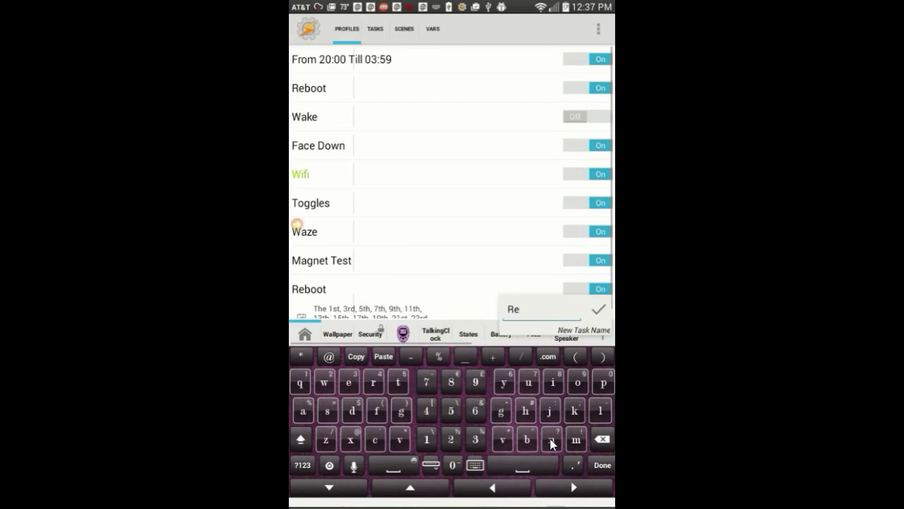
pyautogui.write('noo')
pyautogui.write('t1')
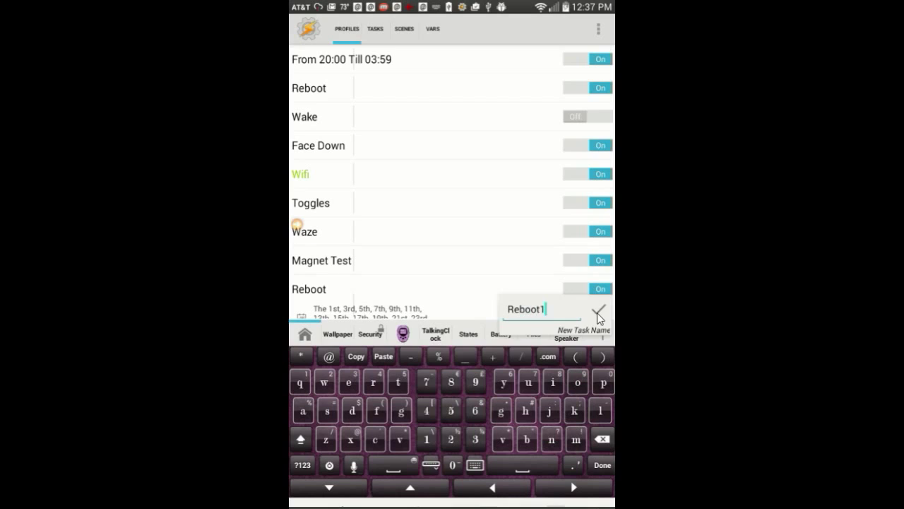
pyautogui.click(598, 309)
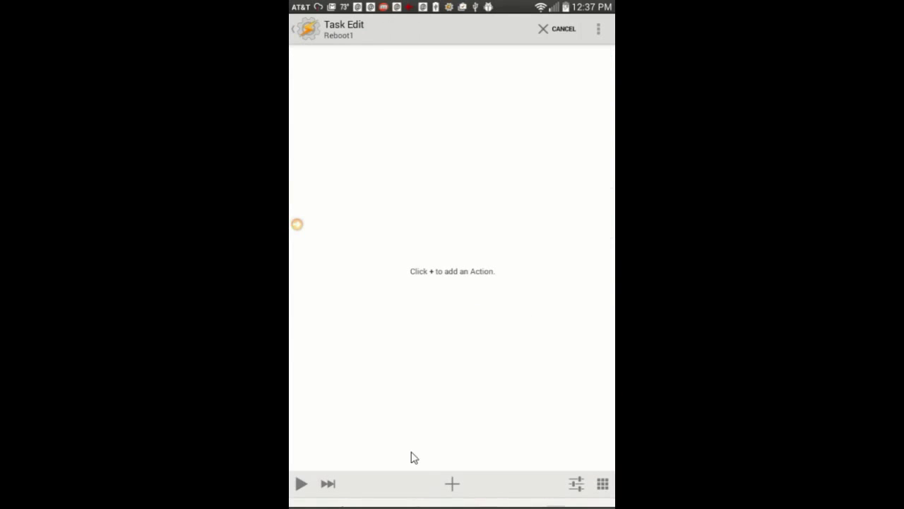
# Add a System Reboot action with type Normal to the Reboot1 task.
pyautogui.click(453, 486)
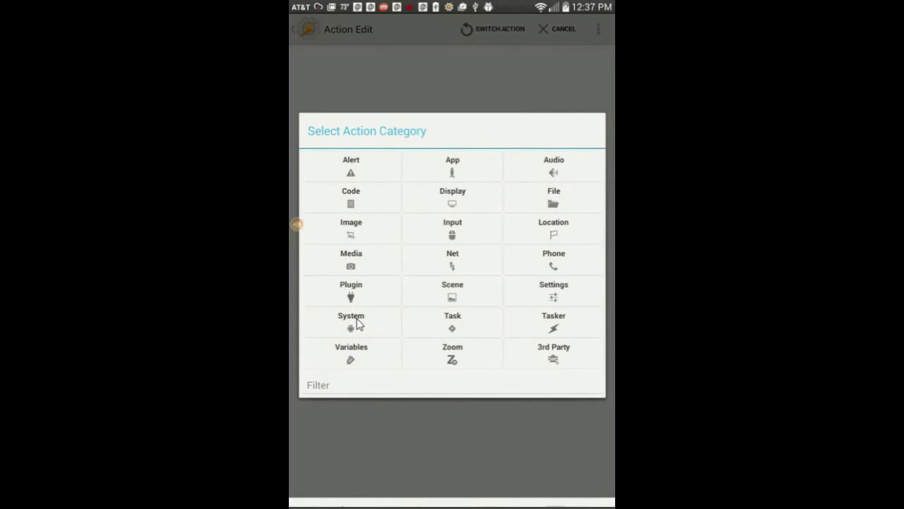
pyautogui.click(357, 323)
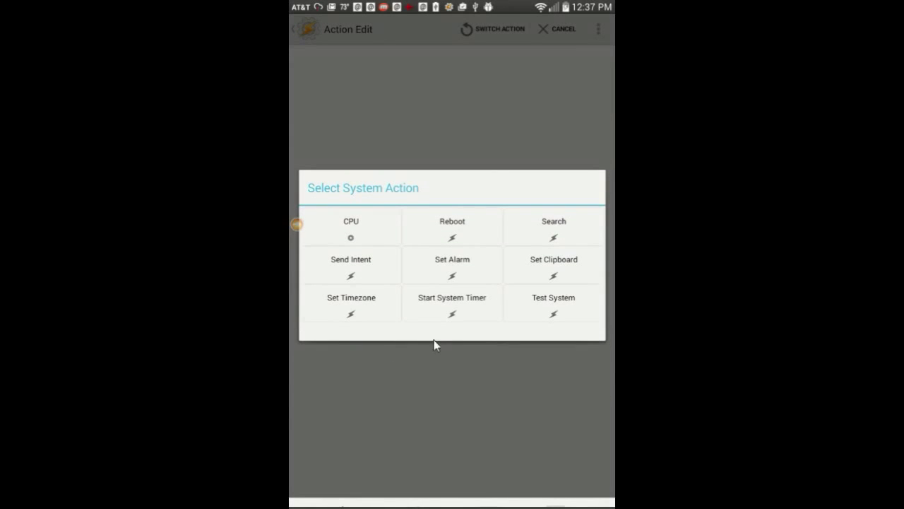
pyautogui.click(453, 227)
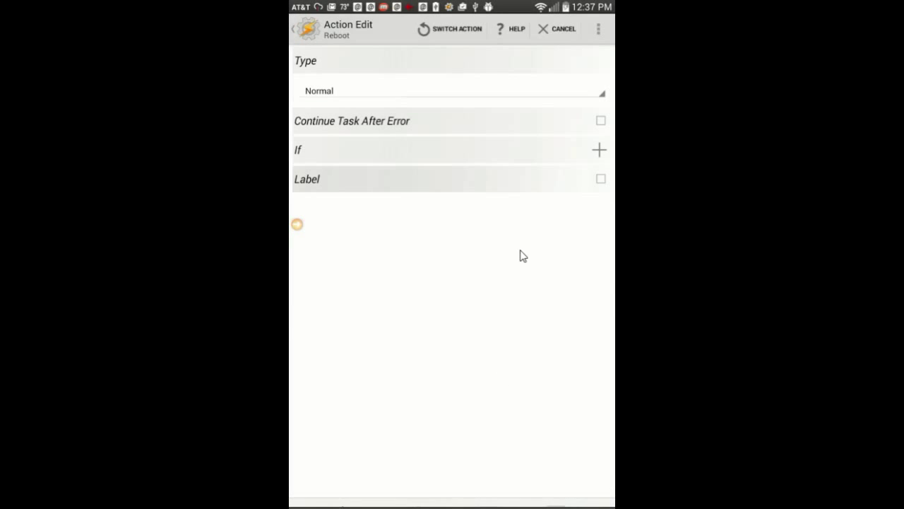
pyautogui.click(579, 96)
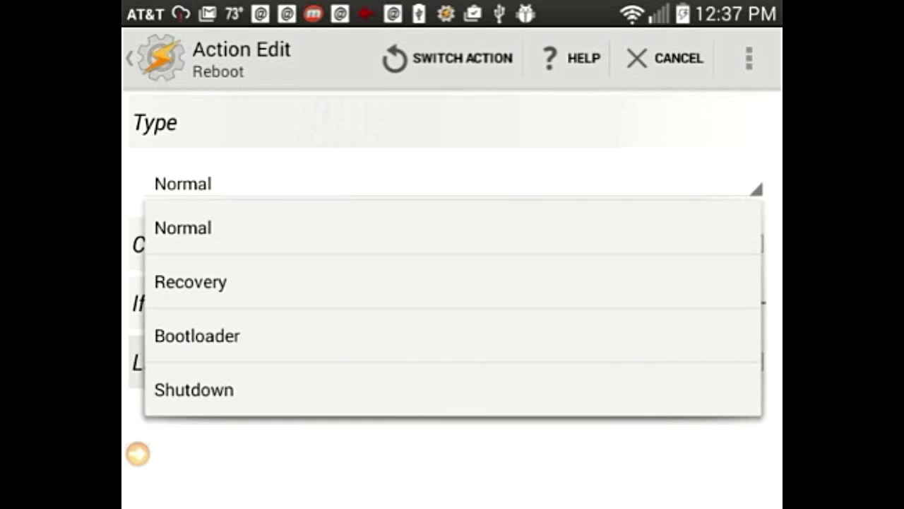
pyautogui.click(317, 240)
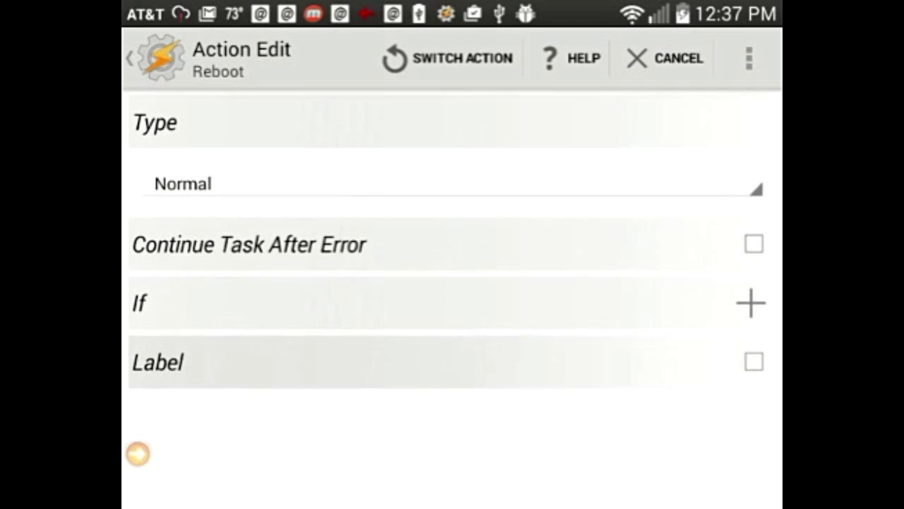
pyautogui.click(160, 69)
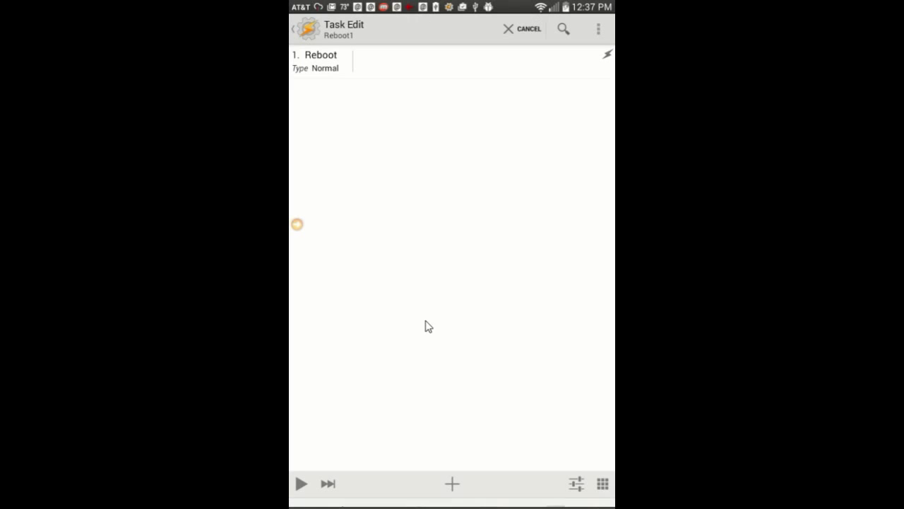
# Add a Time context starting at 07:00 to the Reboot profile.
pyautogui.click(304, 28)
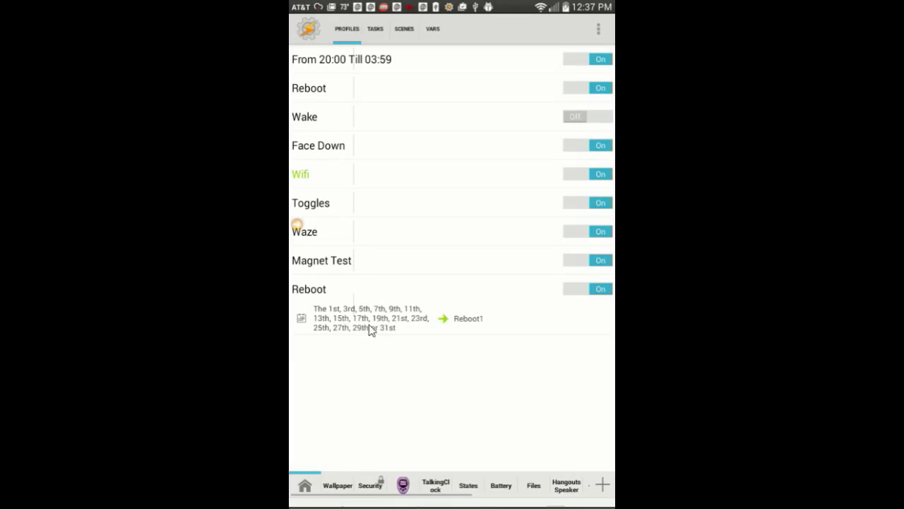
pyautogui.click(345, 318)
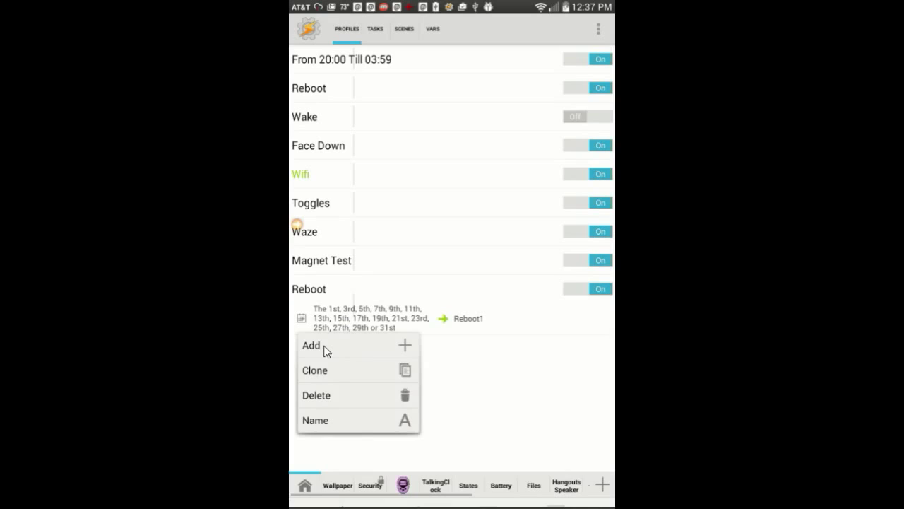
pyautogui.click(325, 351)
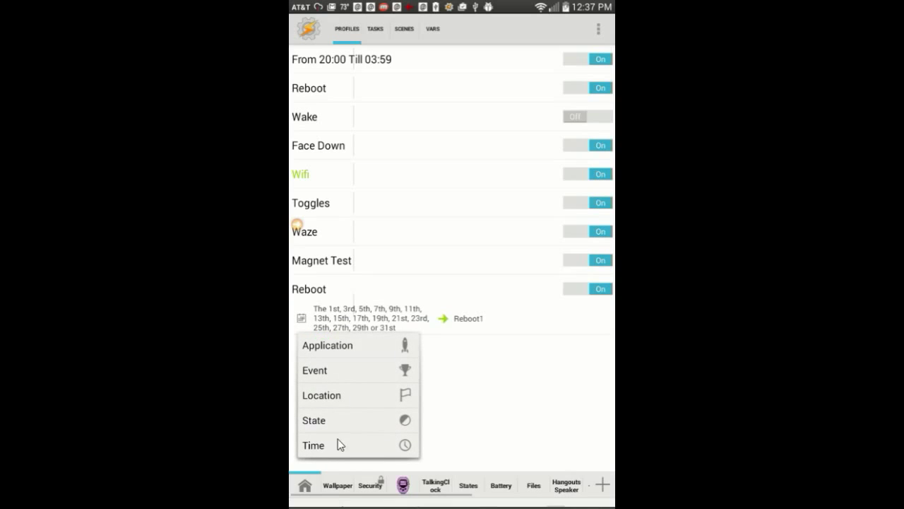
pyautogui.click(324, 448)
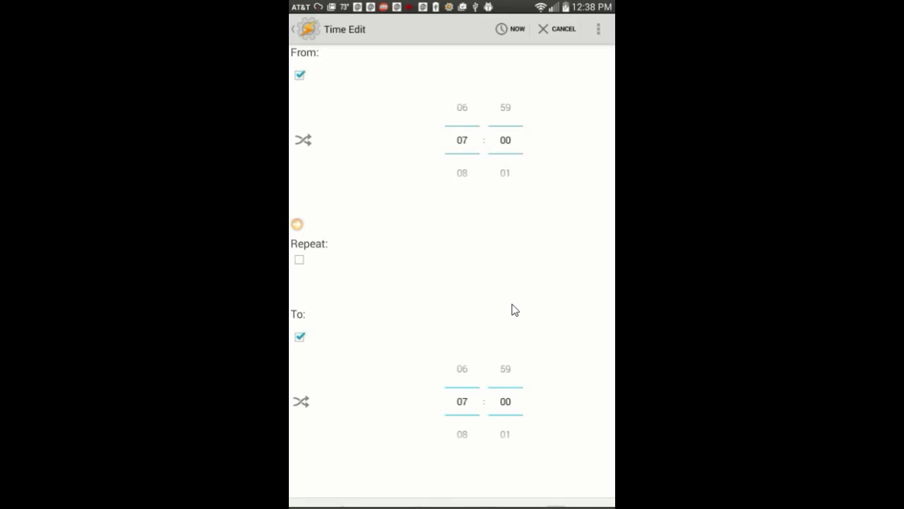
pyautogui.click(299, 73)
pyautogui.click(295, 27)
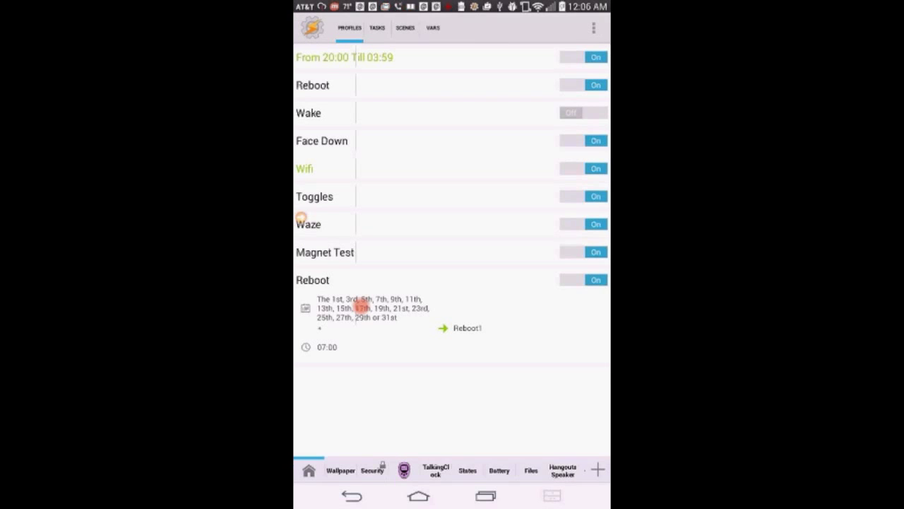
pyautogui.moveTo(362, 305); pyautogui.dragTo(355, 336)
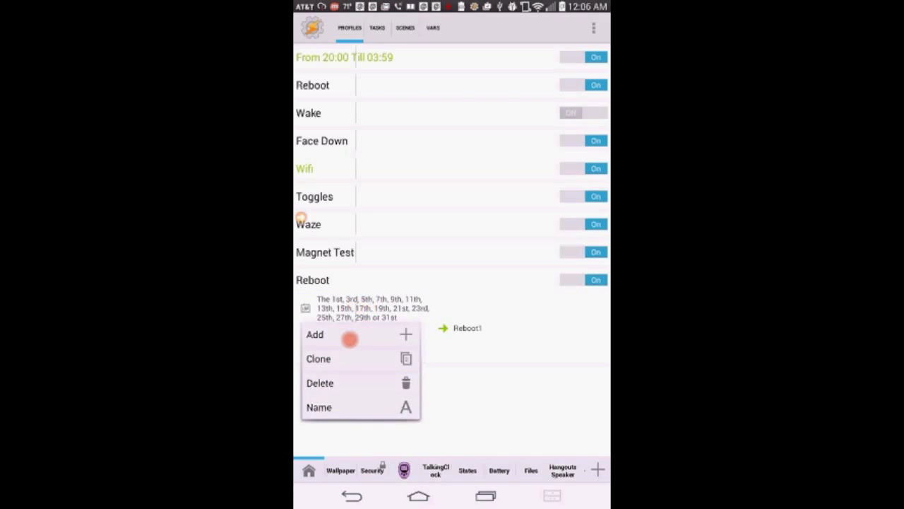
# Add a Phone Call state context with type Any, inverted to mean not in a call.
pyautogui.click(356, 335)
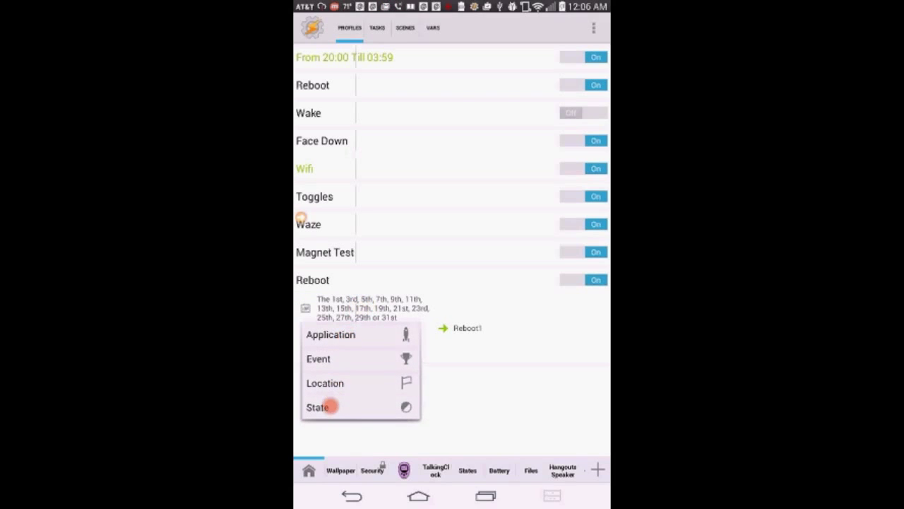
pyautogui.click(326, 406)
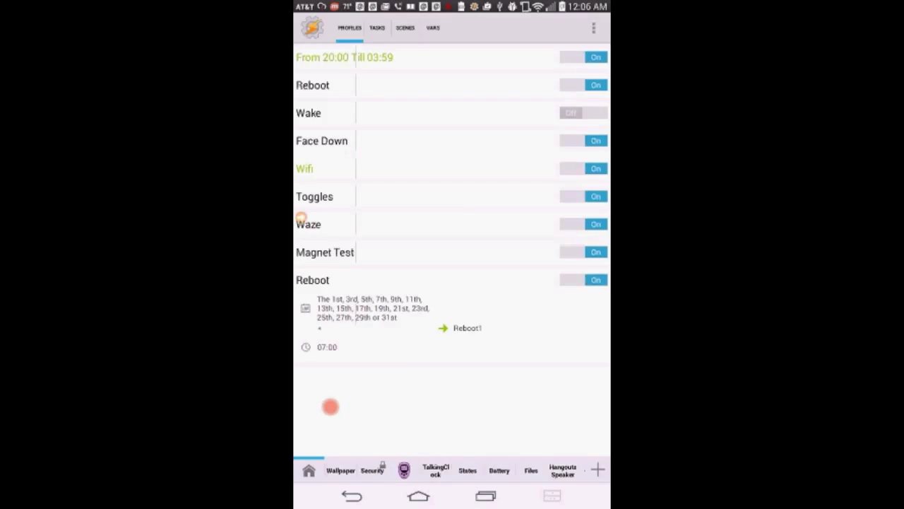
pyautogui.click(452, 233)
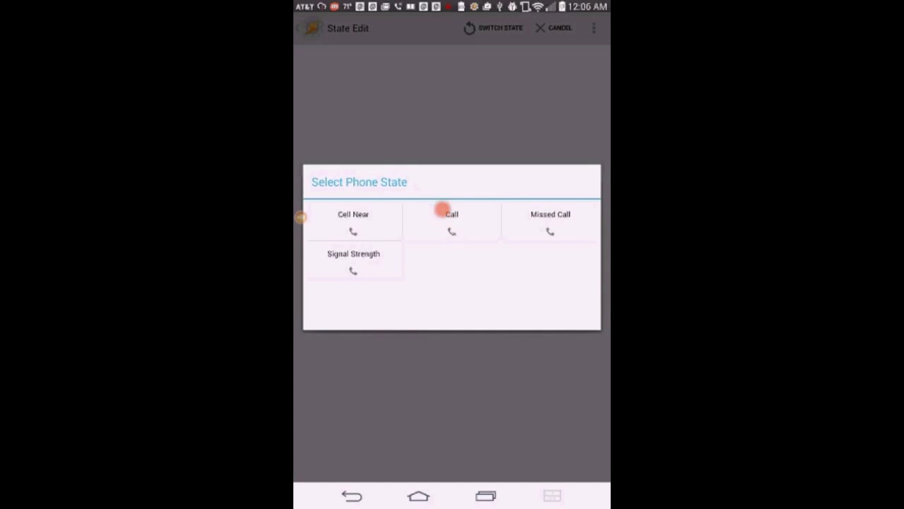
pyautogui.click(452, 218)
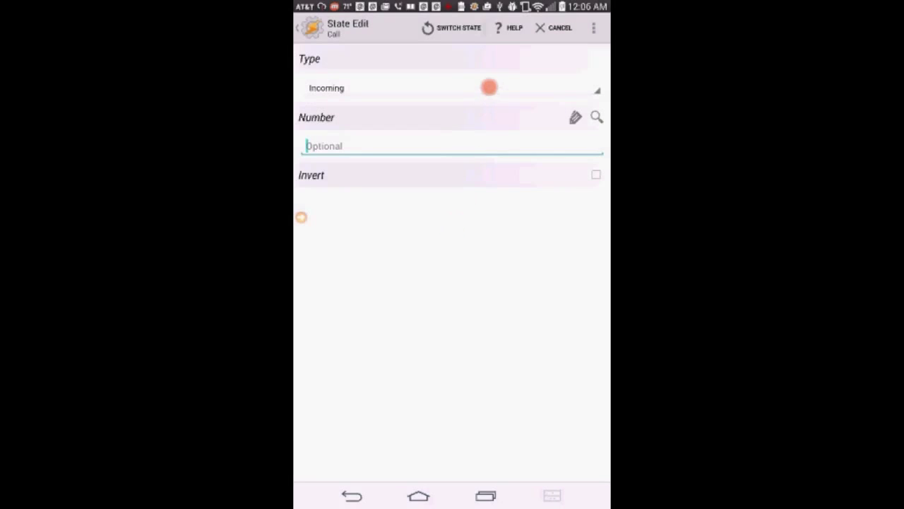
pyautogui.click(445, 89)
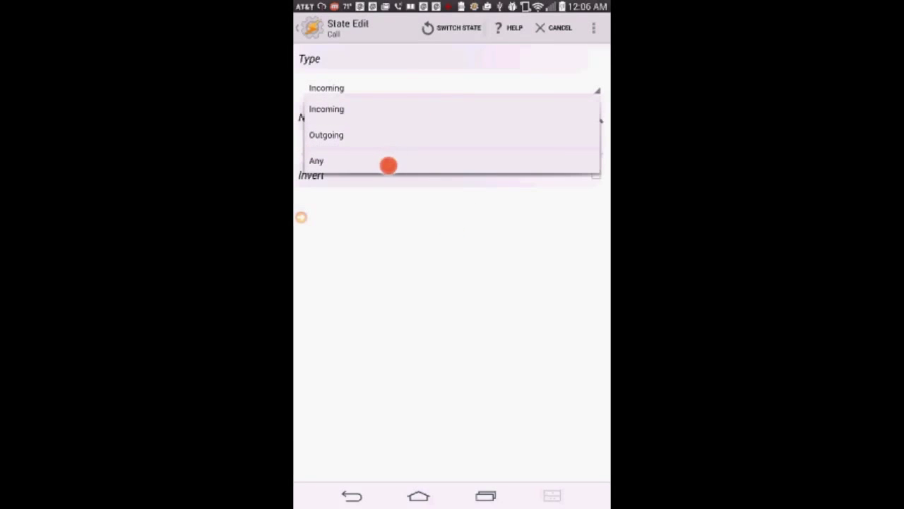
pyautogui.click(389, 163)
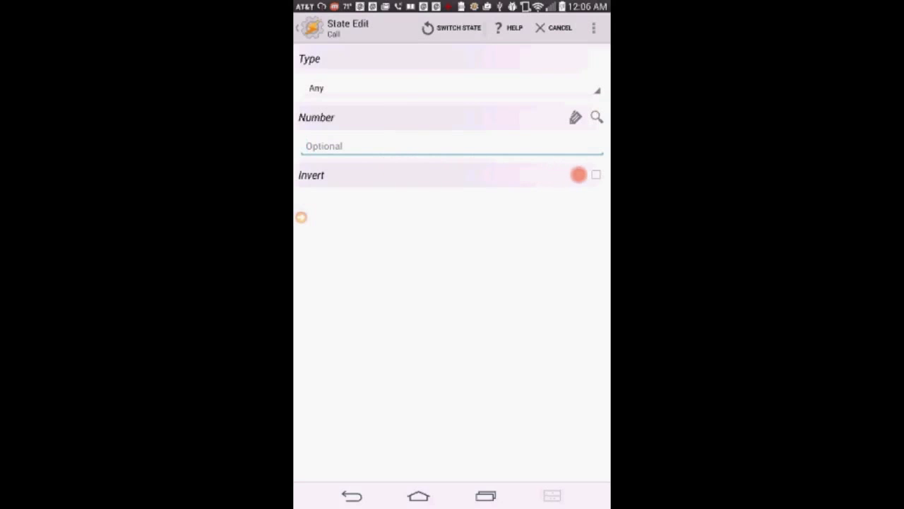
pyautogui.click(595, 175)
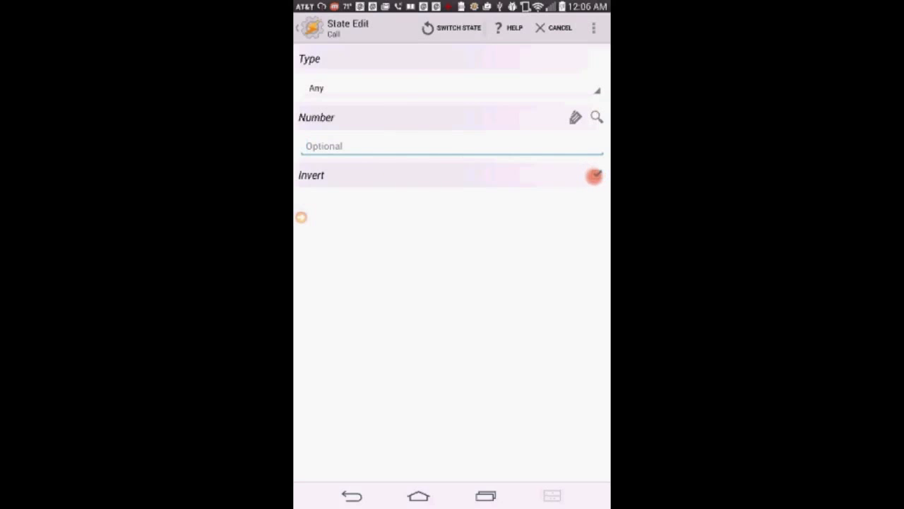
# Save the Not Call Any context and open the linked Reboot1 task.
pyautogui.click(308, 27)
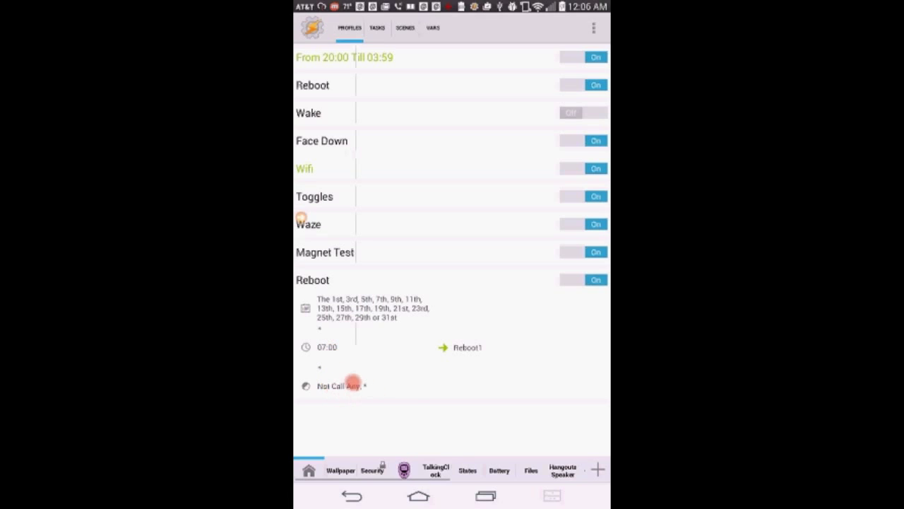
pyautogui.click(467, 347)
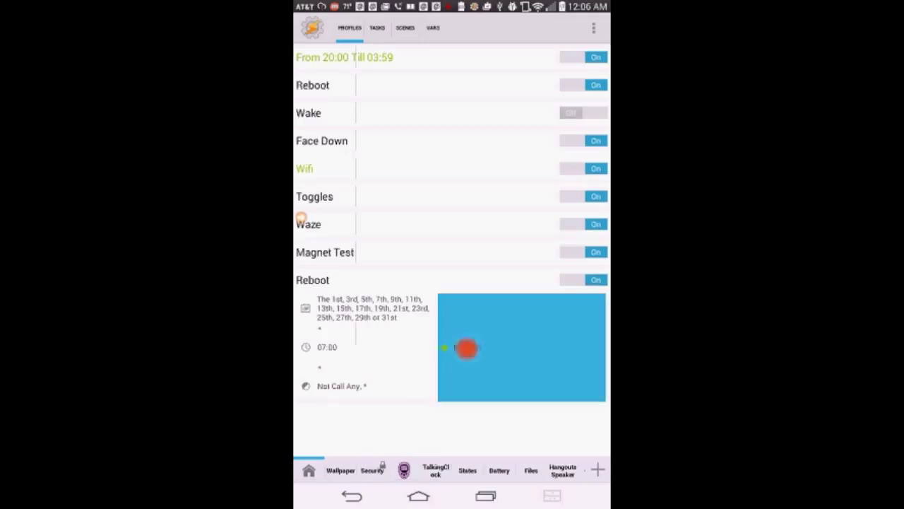